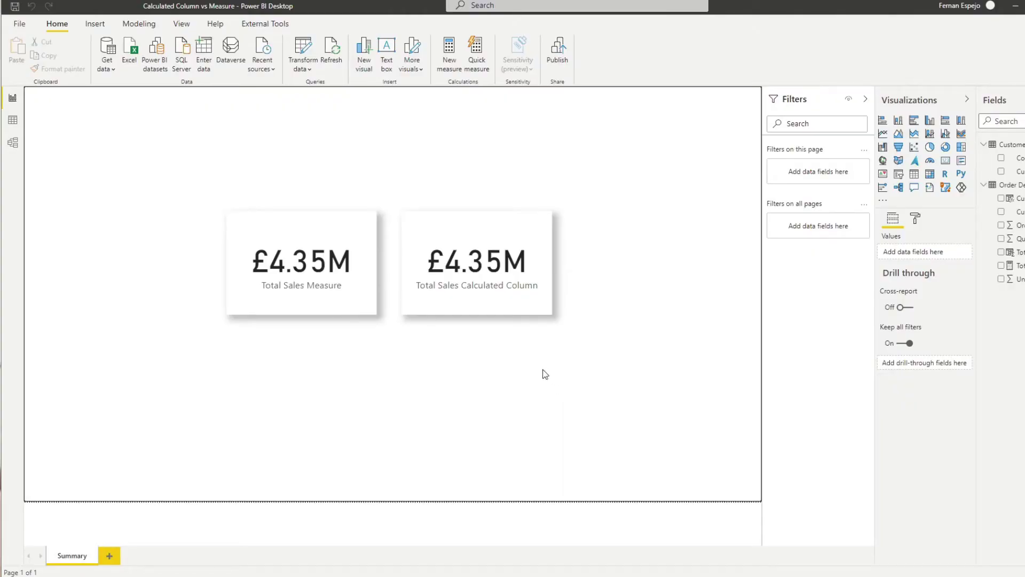
Inspect the table data rows, then view the Customers-to-Order Details one-to-many model diagram
{"action": "left_click", "coordinate": [13, 119]}
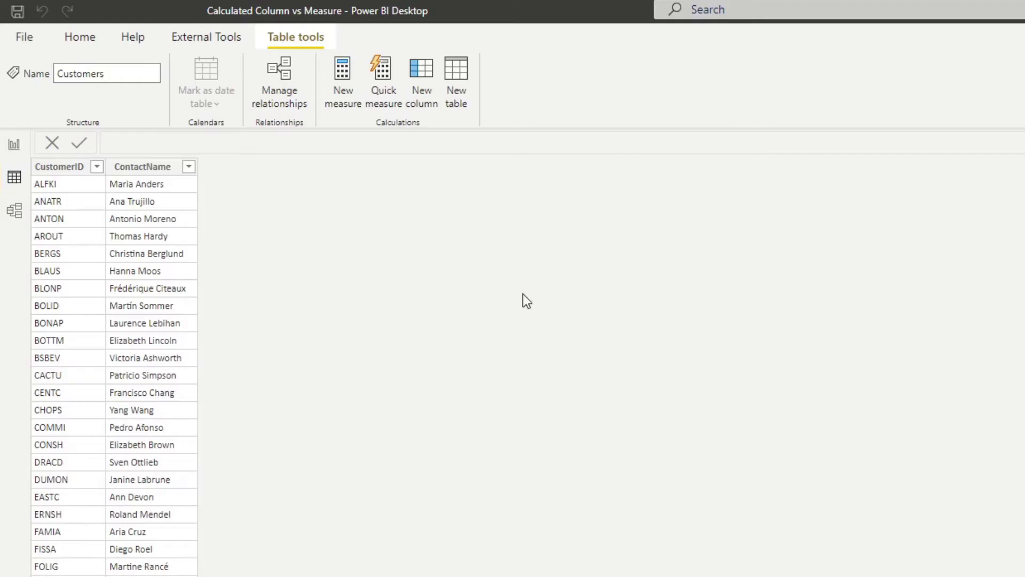
{"action": "left_click", "coordinate": [14, 211]}
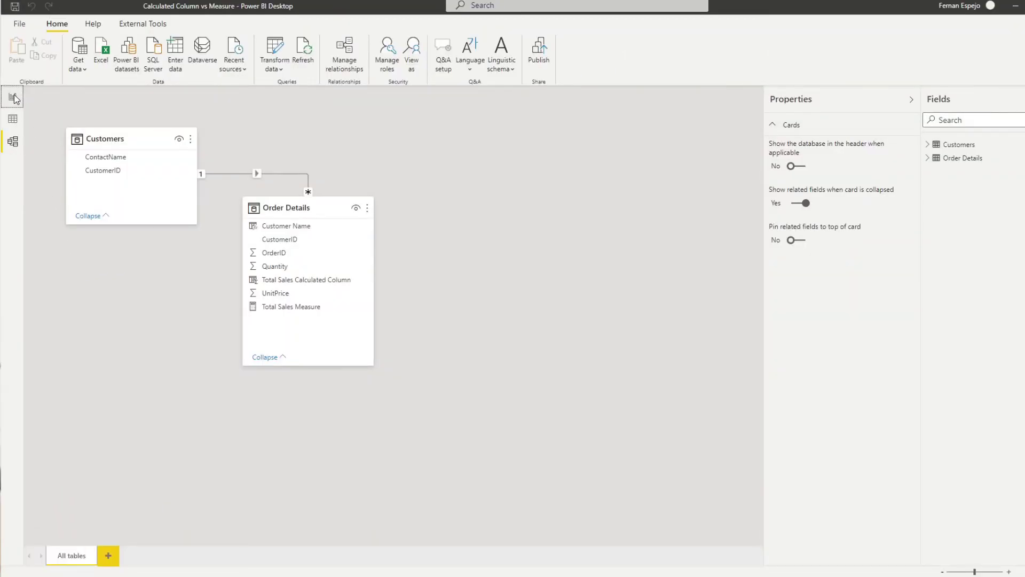
Return to the Summary page, widen the Fields pane and review the Total Sales Calculated Column formula
{"action": "left_click", "coordinate": [12, 97]}
{"action": "left_click_drag", "start_coordinate": [810, 365], "coordinate": [760, 372]}
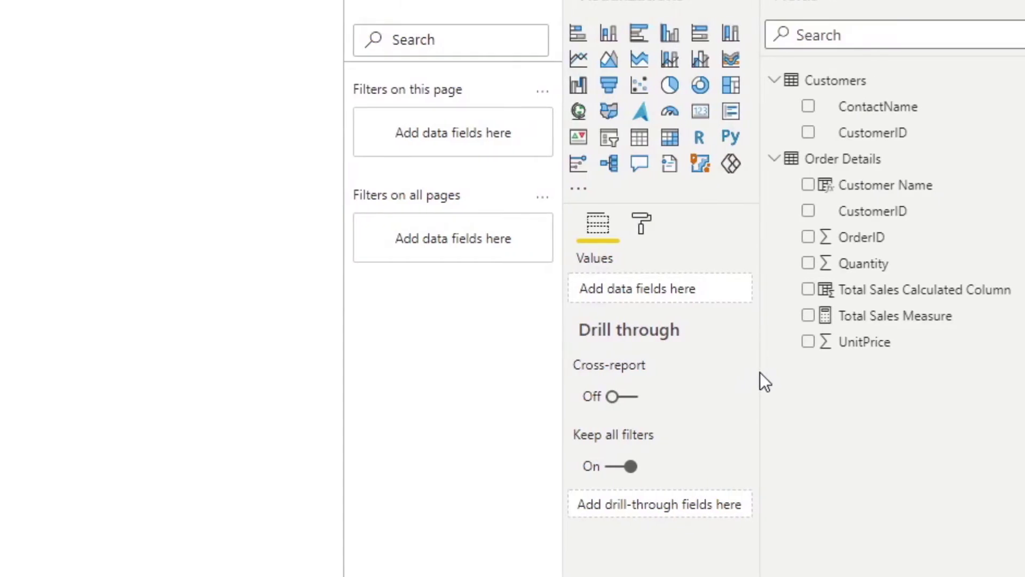
{"action": "left_click", "coordinate": [936, 293]}
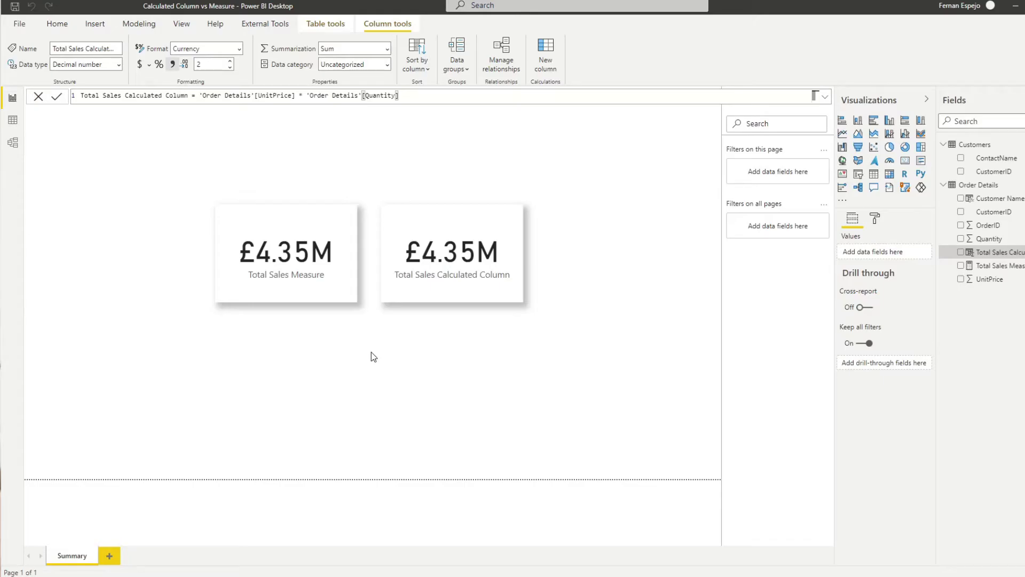
{"action": "left_click", "coordinate": [378, 288]}
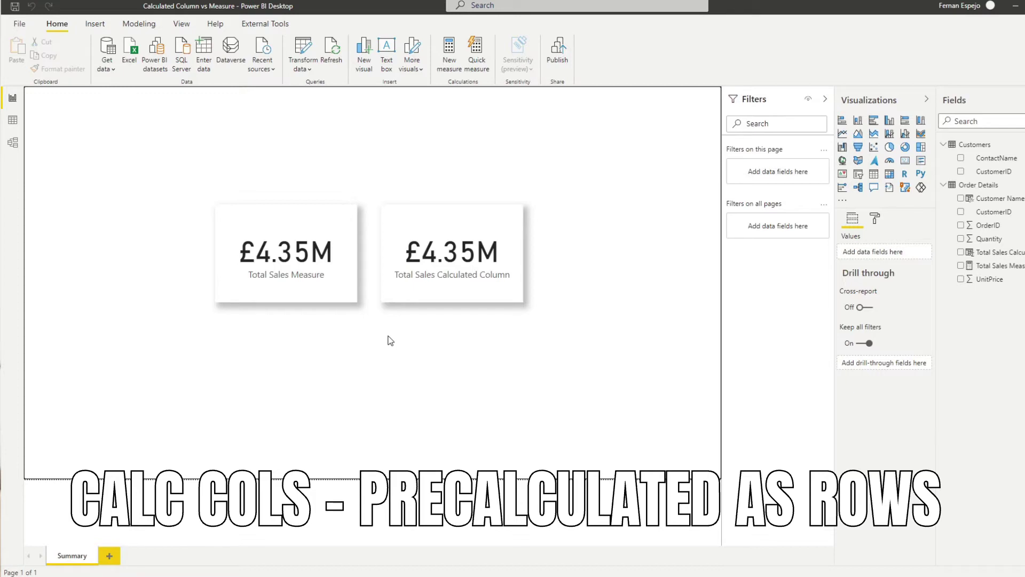
{"action": "left_click", "coordinate": [15, 123]}
{"action": "left_click", "coordinate": [1008, 157]}
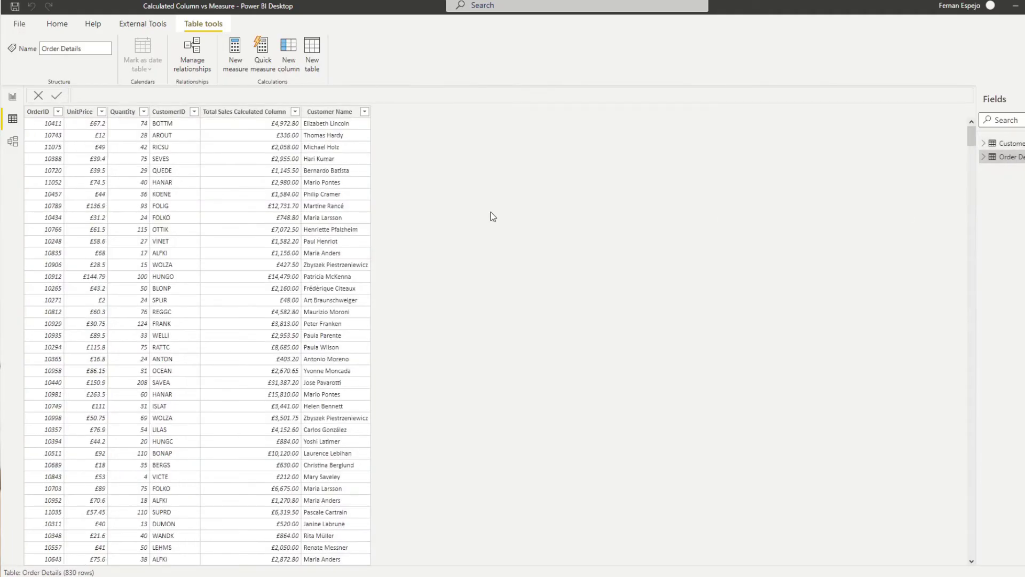
{"action": "left_click", "coordinate": [247, 111]}
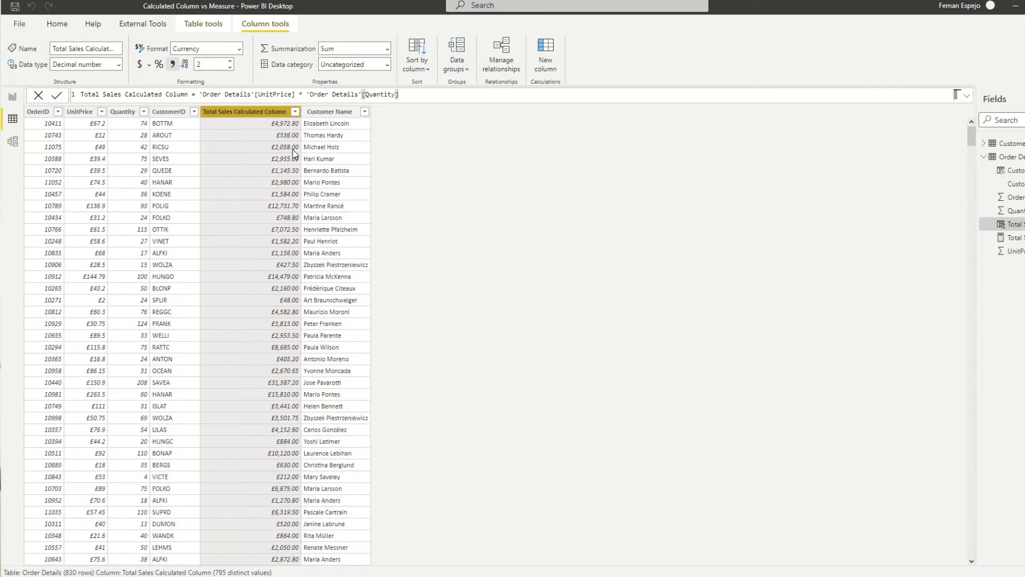
Compare the field dropdown options of the calculated-column card and the Total Sales Measure card
{"action": "left_click", "coordinate": [12, 98]}
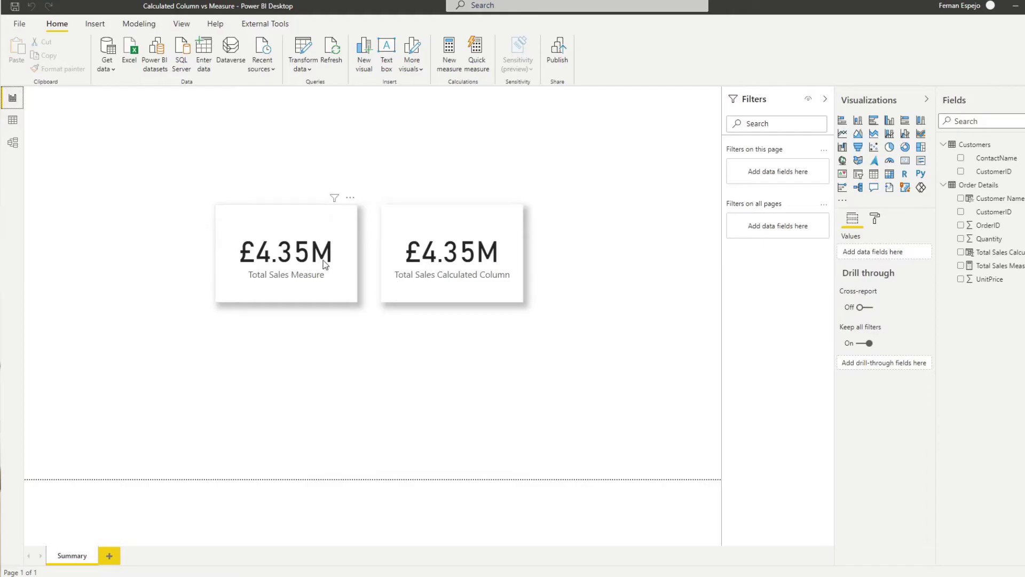
{"action": "left_click", "coordinate": [448, 261]}
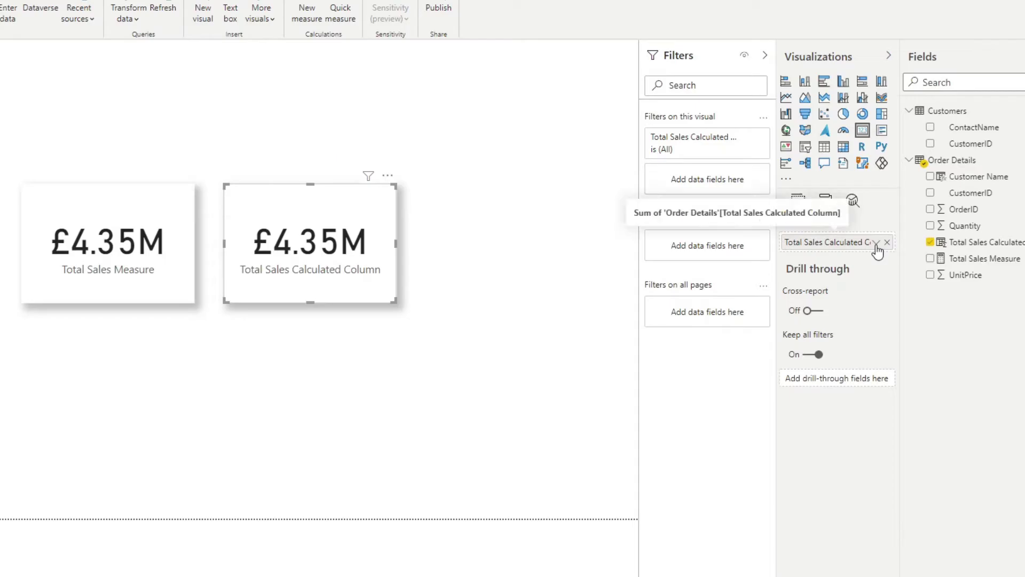
{"action": "left_click", "coordinate": [876, 243]}
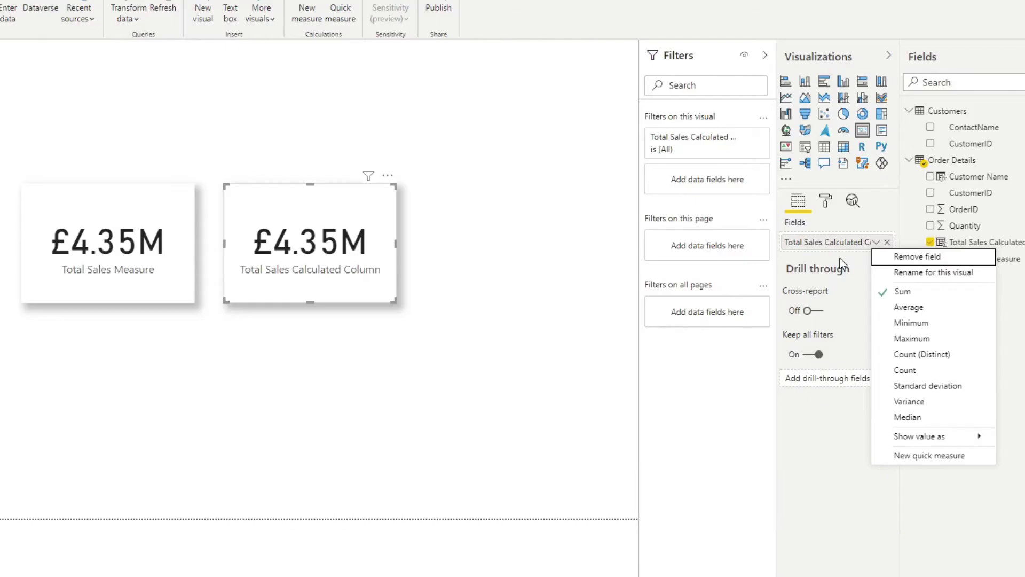
{"action": "left_click", "coordinate": [127, 268]}
{"action": "left_click", "coordinate": [127, 268]}
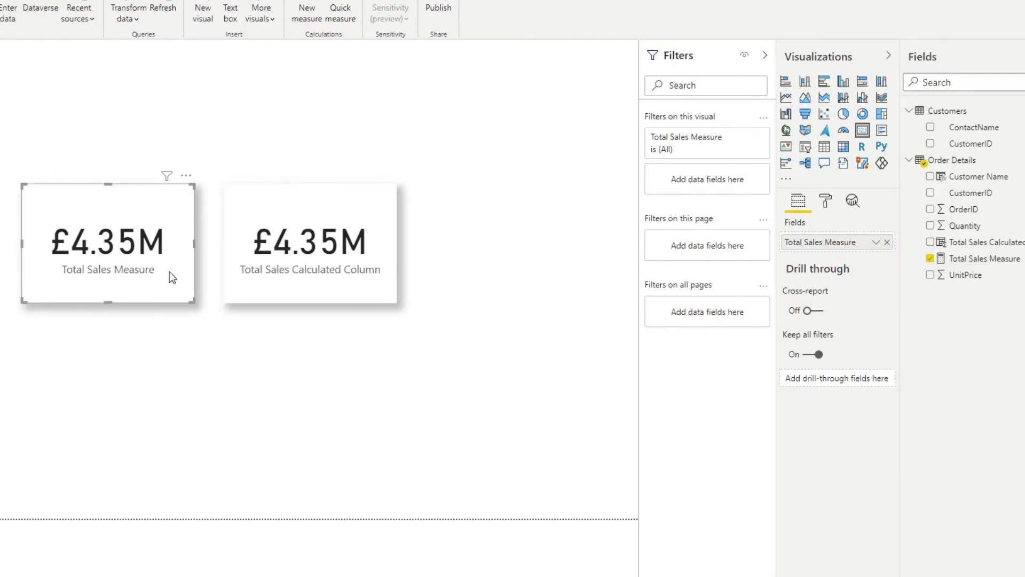
{"action": "left_click", "coordinate": [876, 243]}
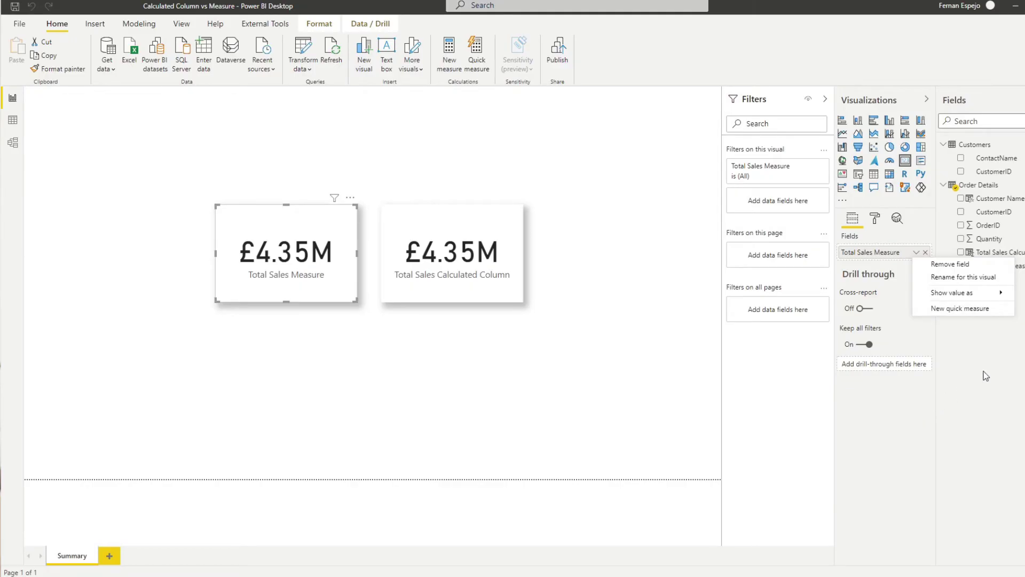
Close the field options and display the Total Sales Measure's DAX formula
{"action": "key", "text": "Escape"}
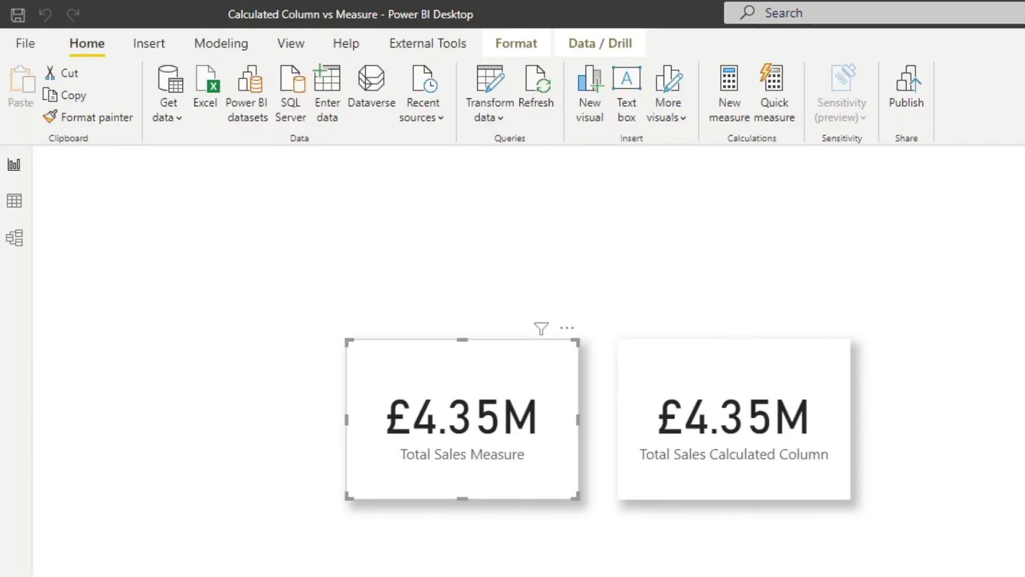
{"action": "left_click", "coordinate": [1022, 269]}
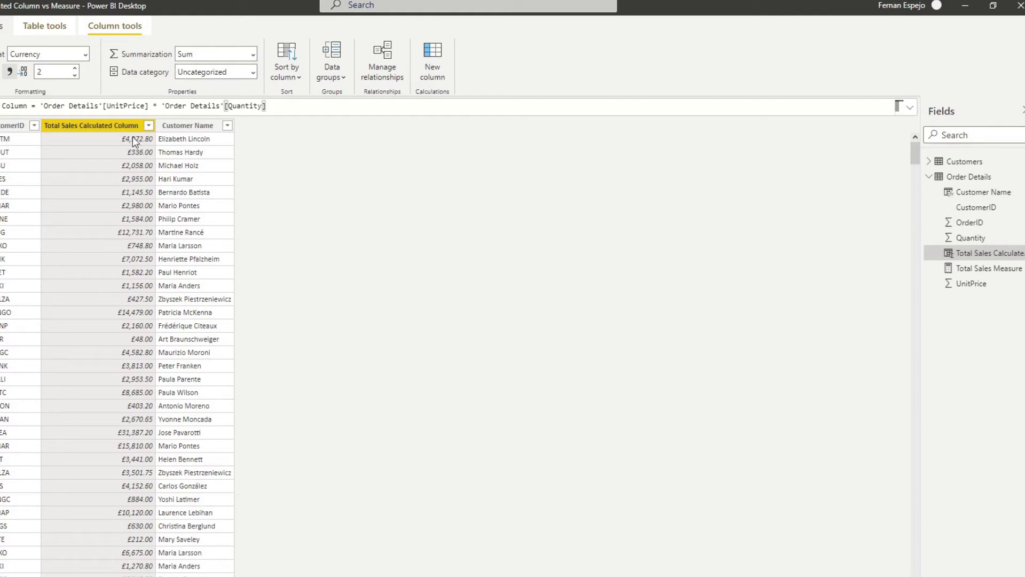
Set Total Sales Measure's home table to Customers, then review the calculated column and Customer Name properties
{"action": "left_click", "coordinate": [929, 162]}
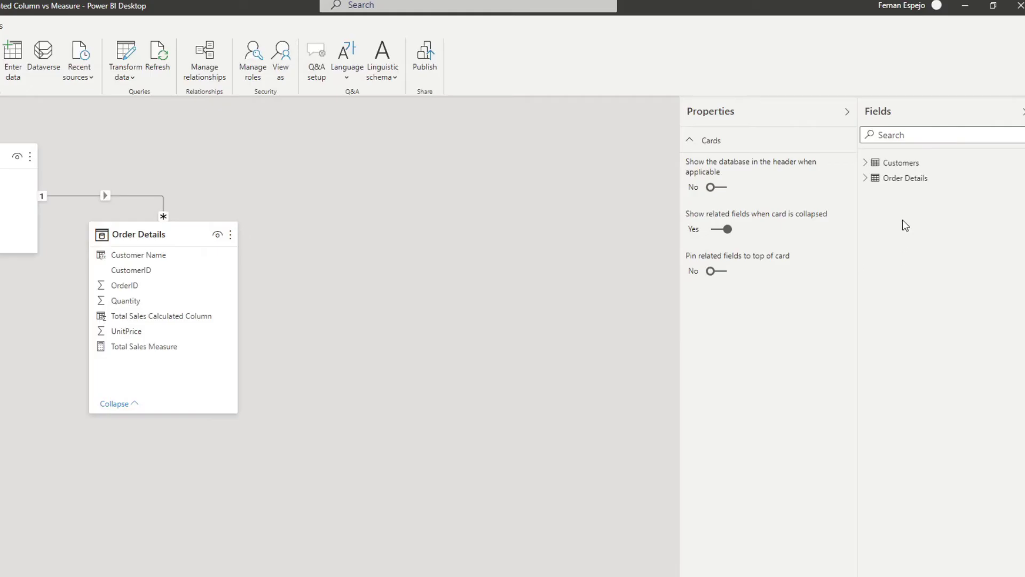
{"action": "left_click", "coordinate": [865, 178]}
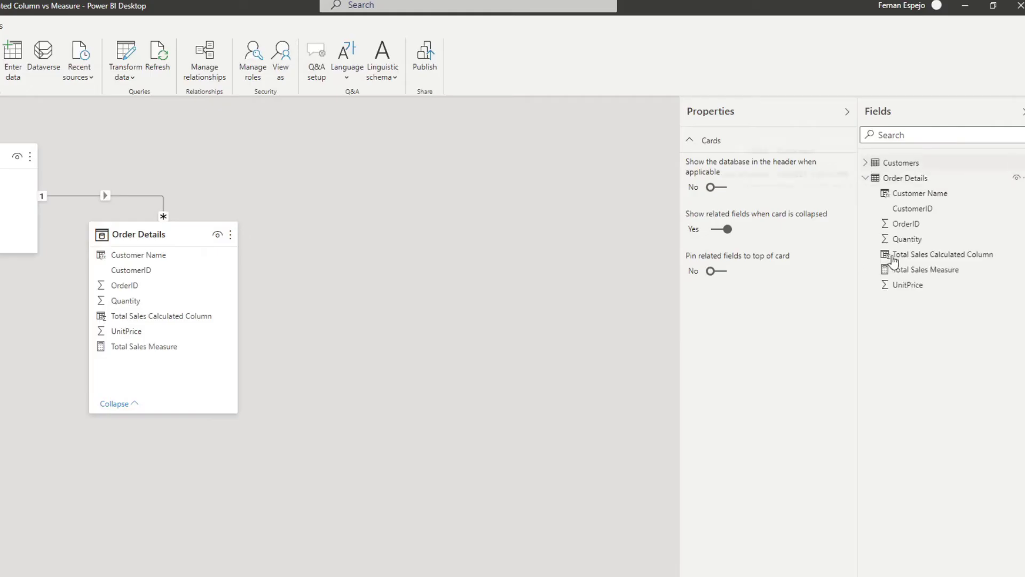
{"action": "left_click", "coordinate": [917, 272]}
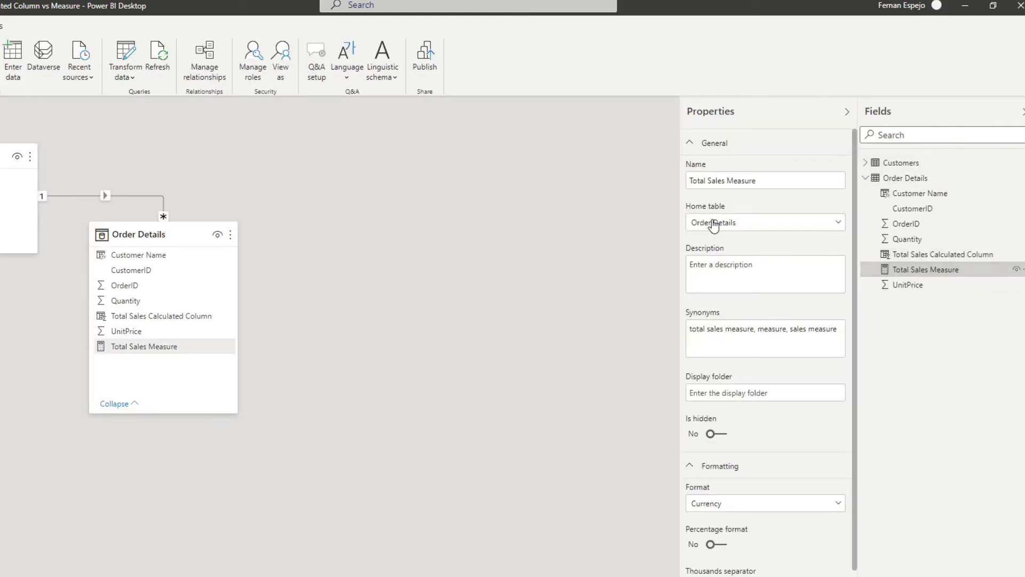
{"action": "left_click", "coordinate": [735, 228]}
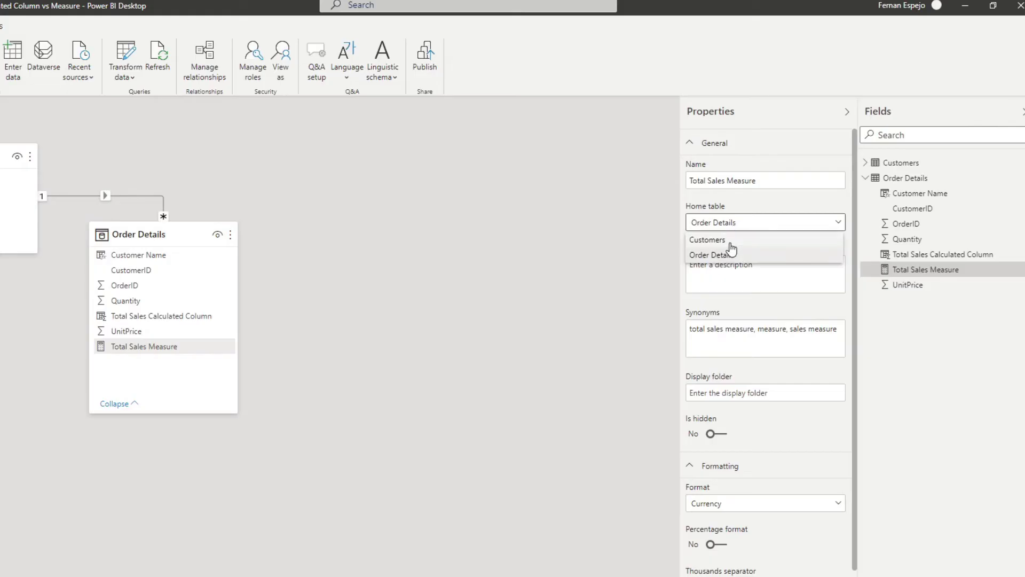
{"action": "left_click", "coordinate": [729, 240]}
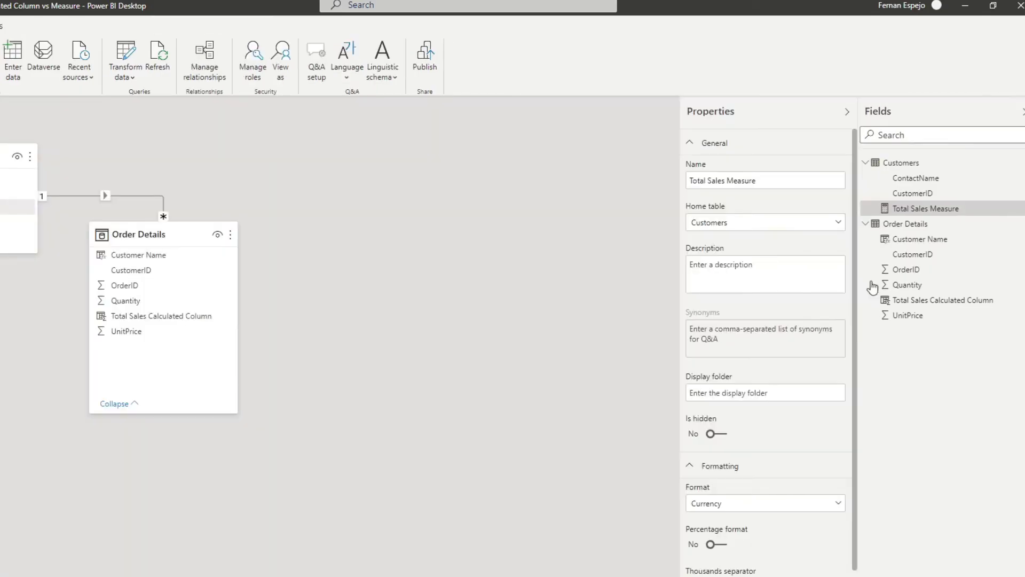
{"action": "left_click", "coordinate": [929, 301]}
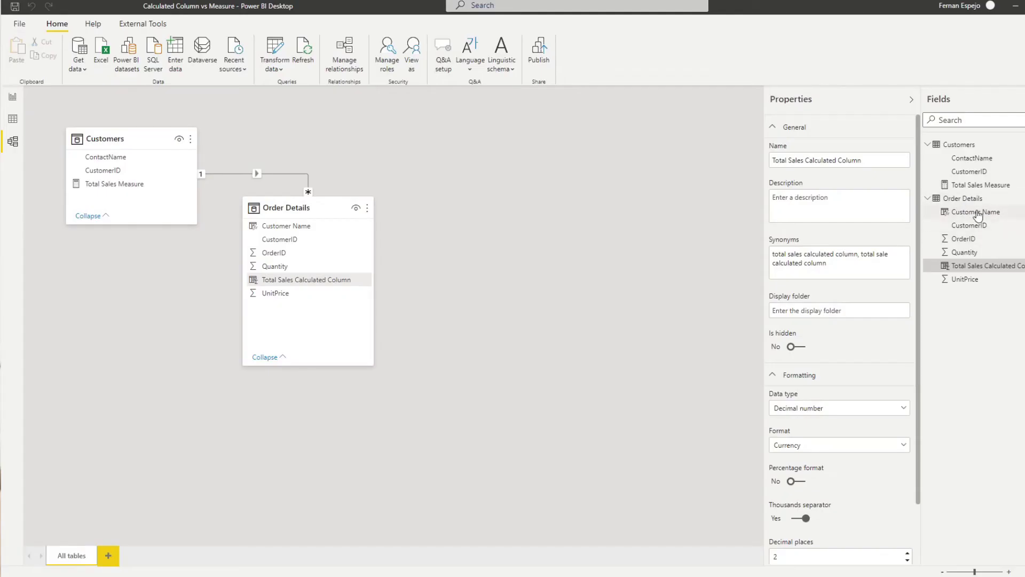
{"action": "left_click", "coordinate": [977, 213]}
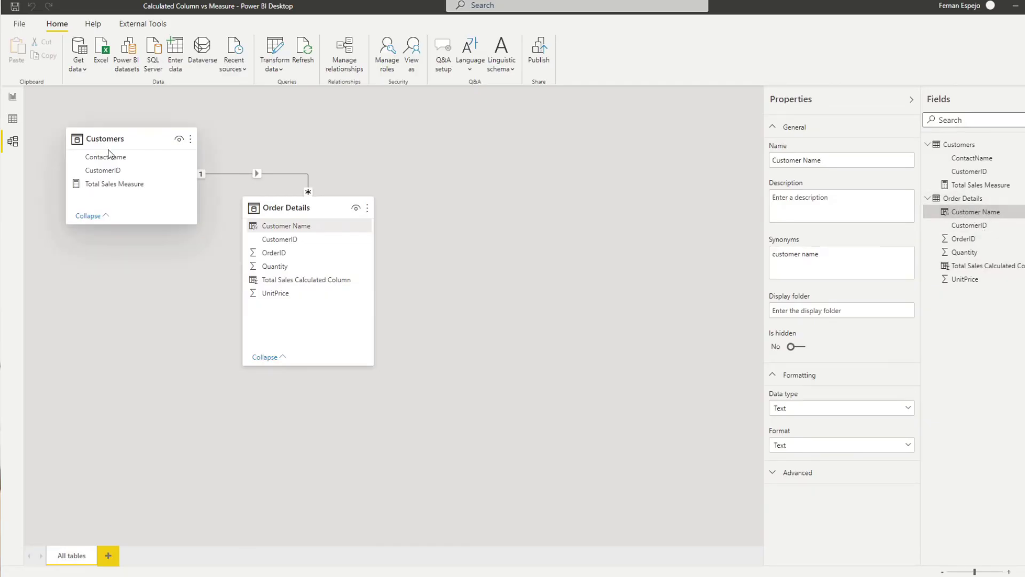
Show Order Details data and the Customer Name column's RELATED(Customers[ContactName]) formula
{"action": "left_click", "coordinate": [13, 119]}
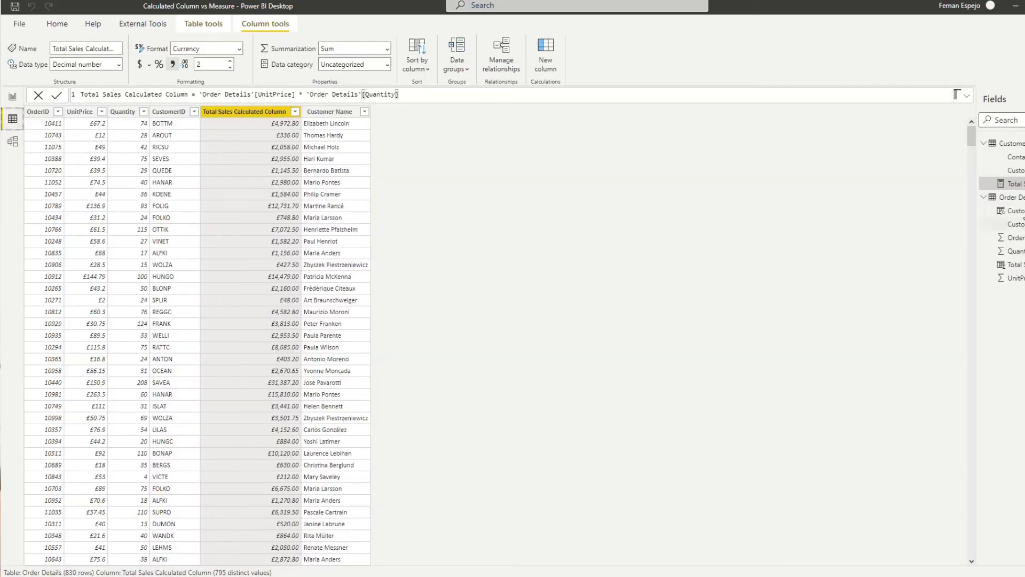
{"action": "left_click", "coordinate": [342, 113]}
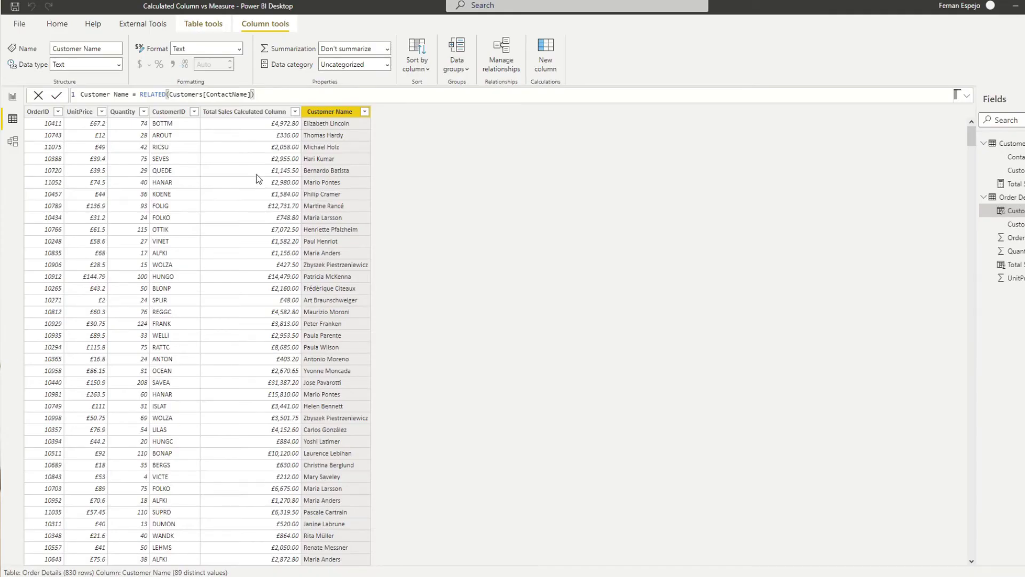
Add an enlarged Customer Name slicer left of the cards and filter to the first customer (£4.17K)
{"action": "left_click", "coordinate": [13, 97]}
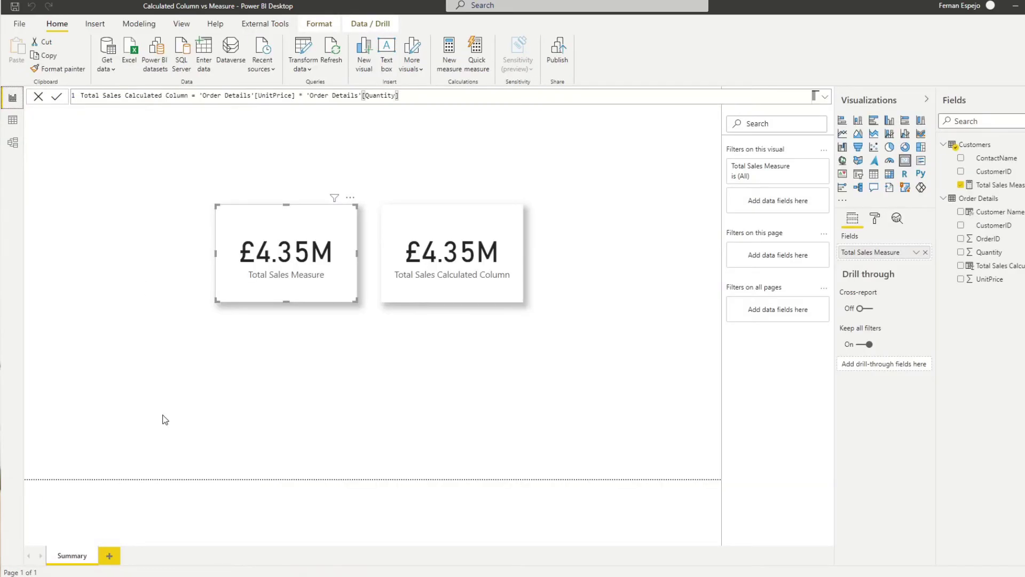
{"action": "left_click_drag", "start_coordinate": [981, 212], "coordinate": [137, 247]}
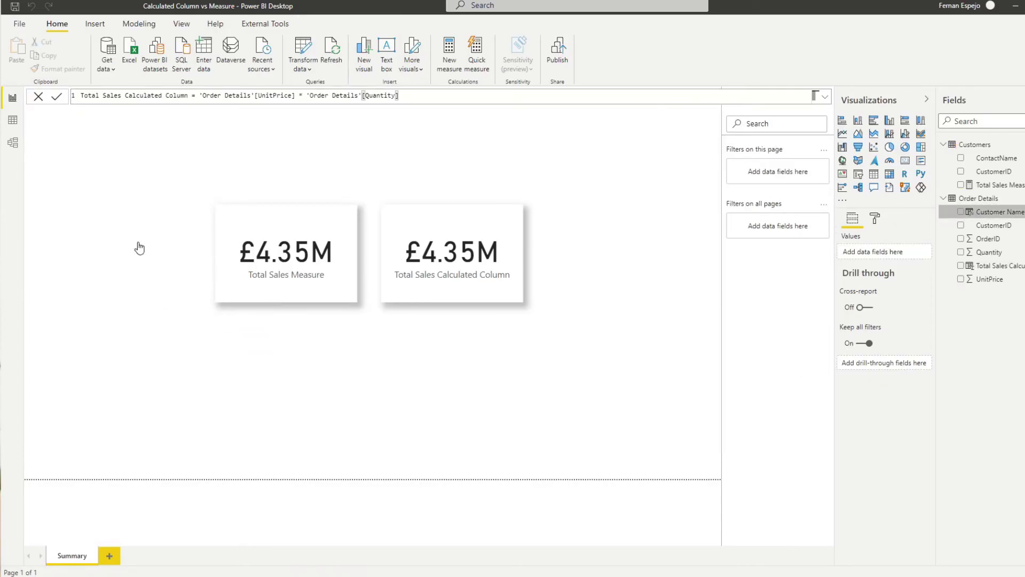
{"action": "left_click", "coordinate": [857, 174]}
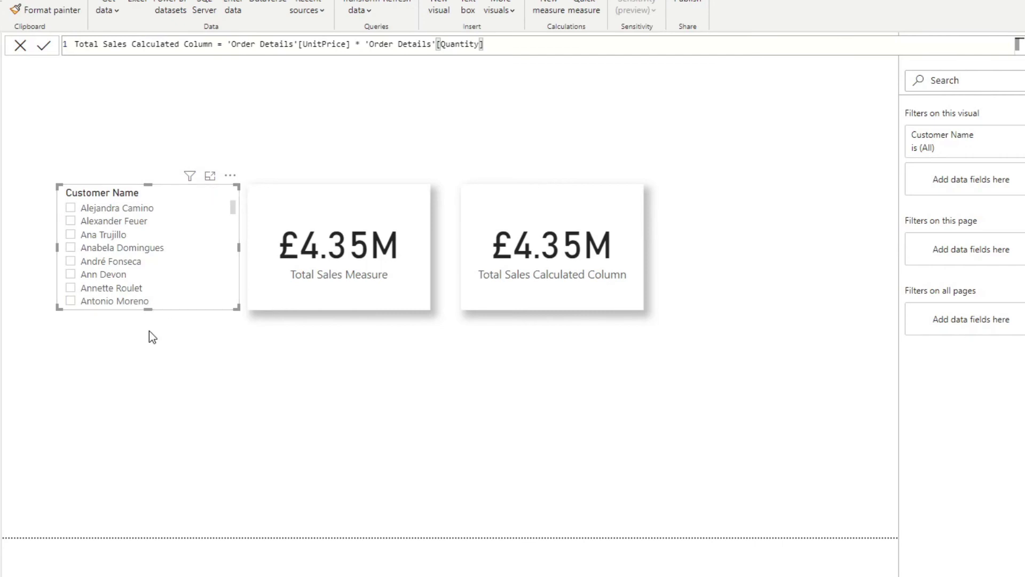
{"action": "left_click_drag", "start_coordinate": [149, 361], "coordinate": [149, 427]}
{"action": "left_click_drag", "start_coordinate": [183, 193], "coordinate": [133, 157]}
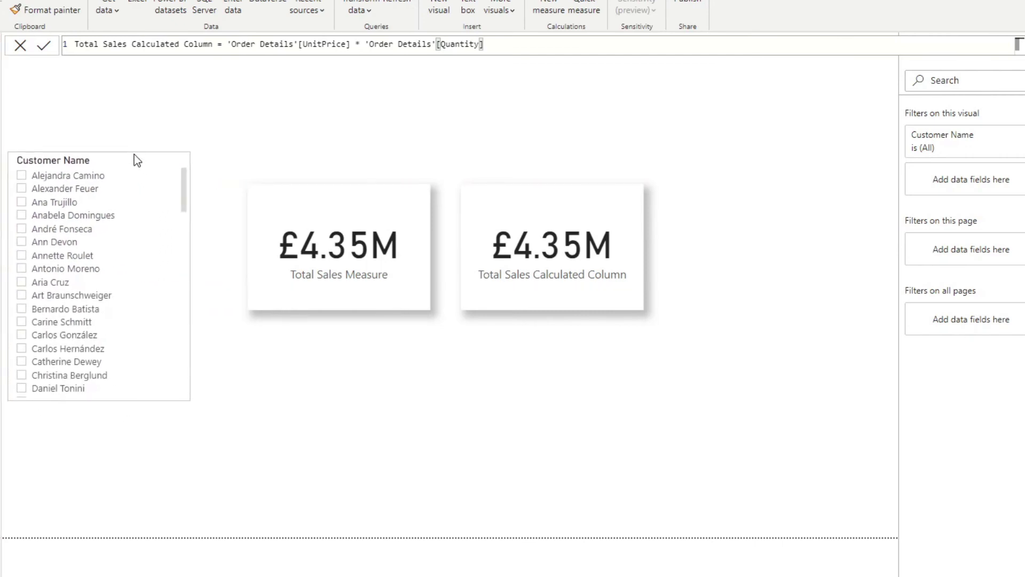
{"action": "left_click", "coordinate": [84, 176]}
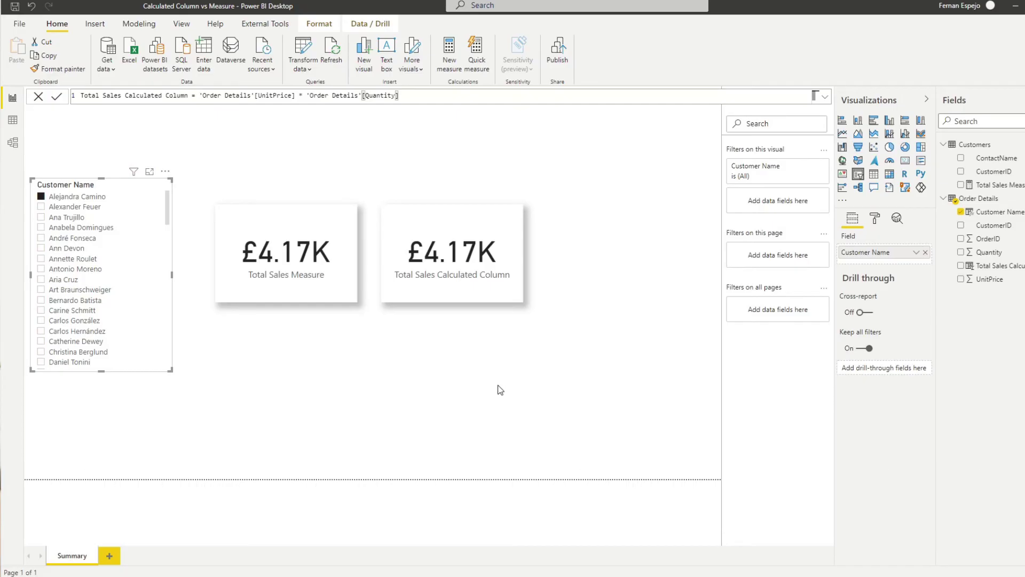
Open the model diagram and try dragging the calculated column onto the Customers table
{"action": "left_click", "coordinate": [13, 142]}
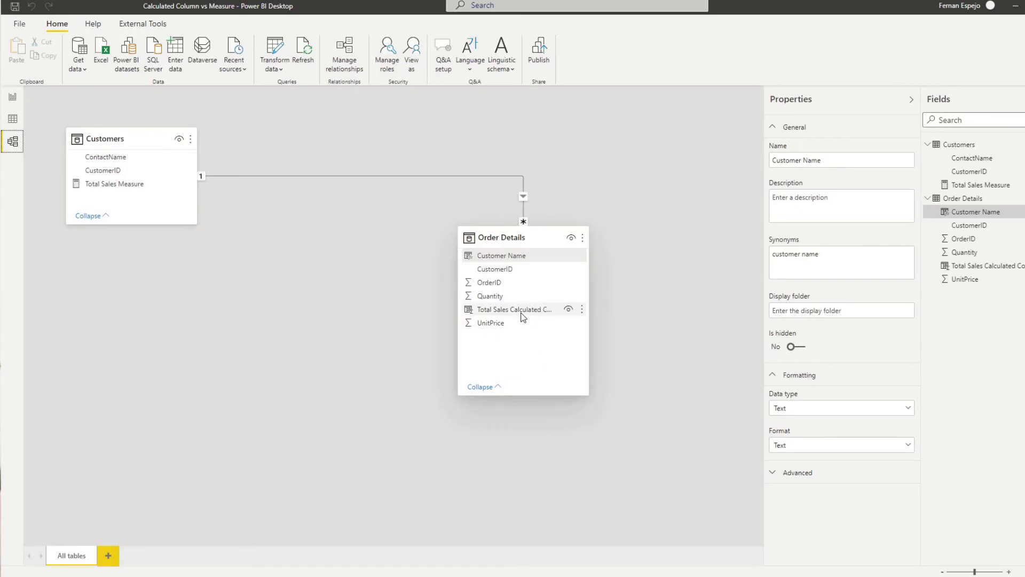
{"action": "left_click_drag", "start_coordinate": [526, 310], "coordinate": [335, 408]}
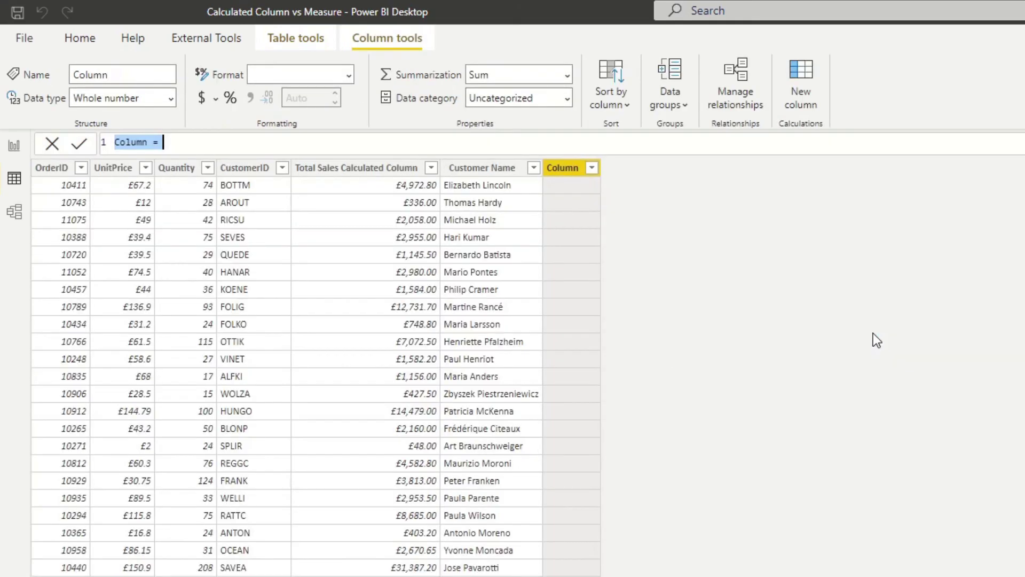
Create Group By Sales = IF('Order Details'[Total Sales Calculated Column] > 500, "High", "Low")
{"action": "type", "text": "Group By Sales = "}
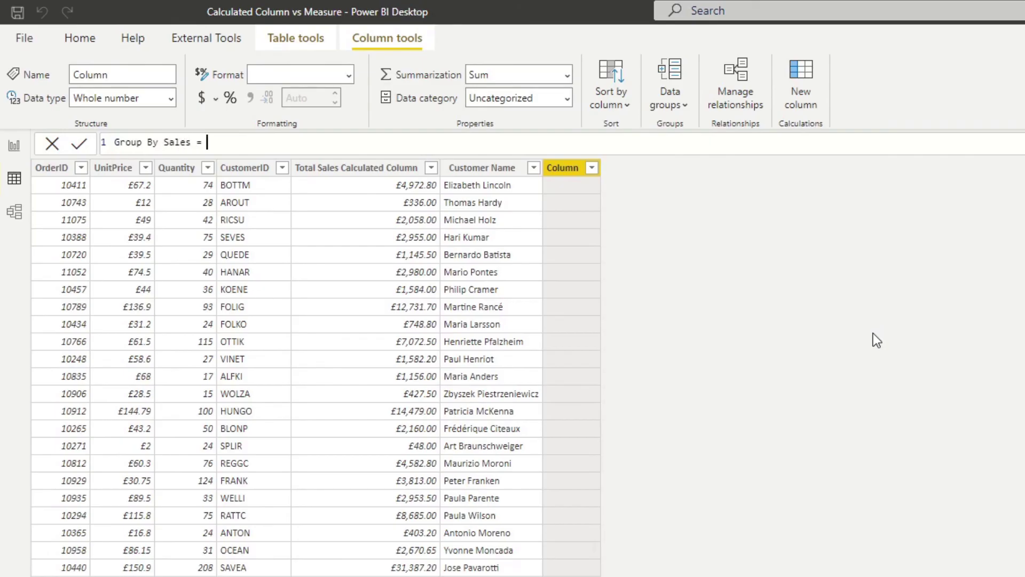
{"action": "type", "text": "IF("}
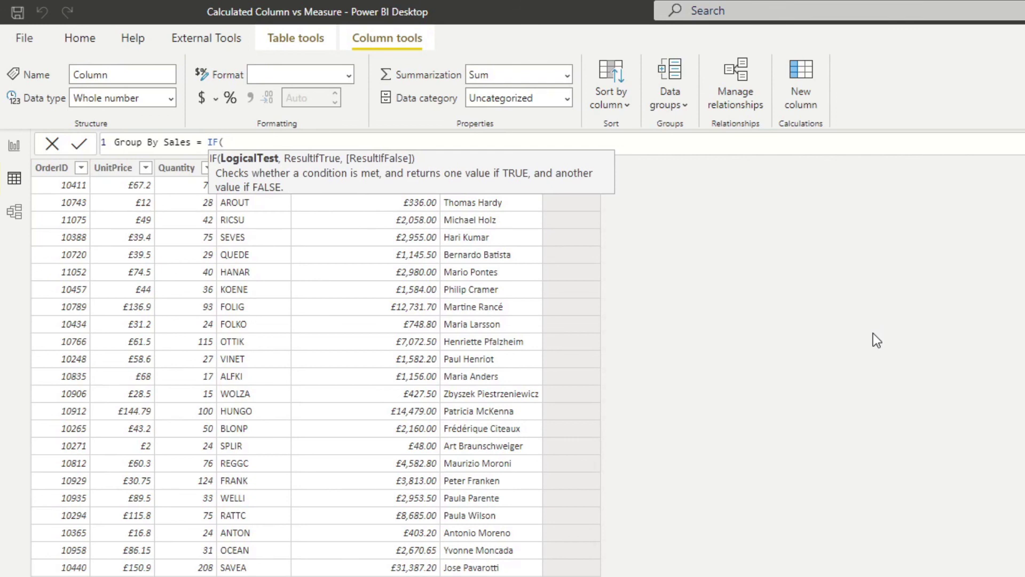
{"action": "type", "text": " Tot"}
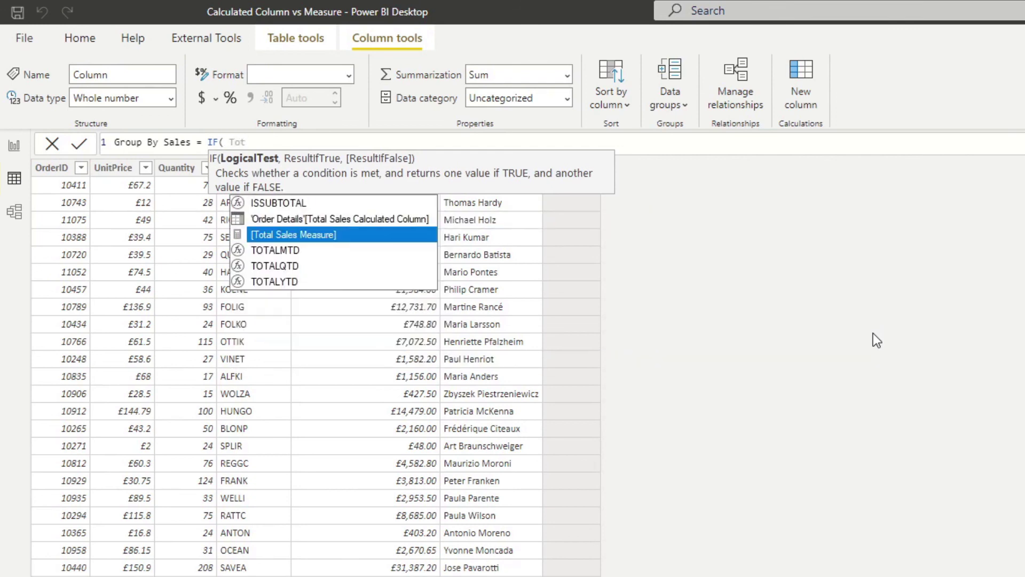
{"action": "key", "text": "Up"}
{"action": "key", "text": "Tab"}
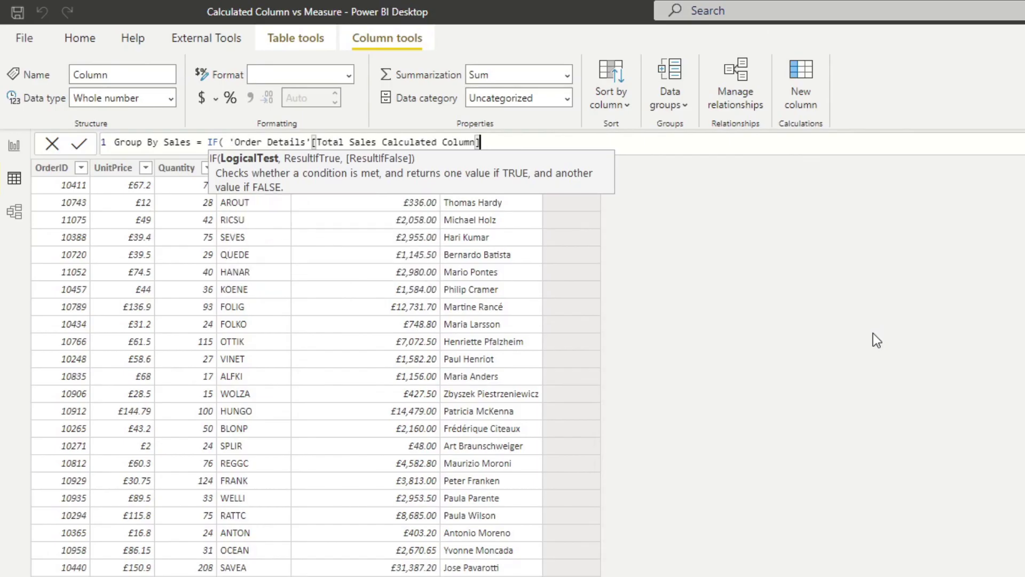
{"action": "type", "text": "> 500, "}
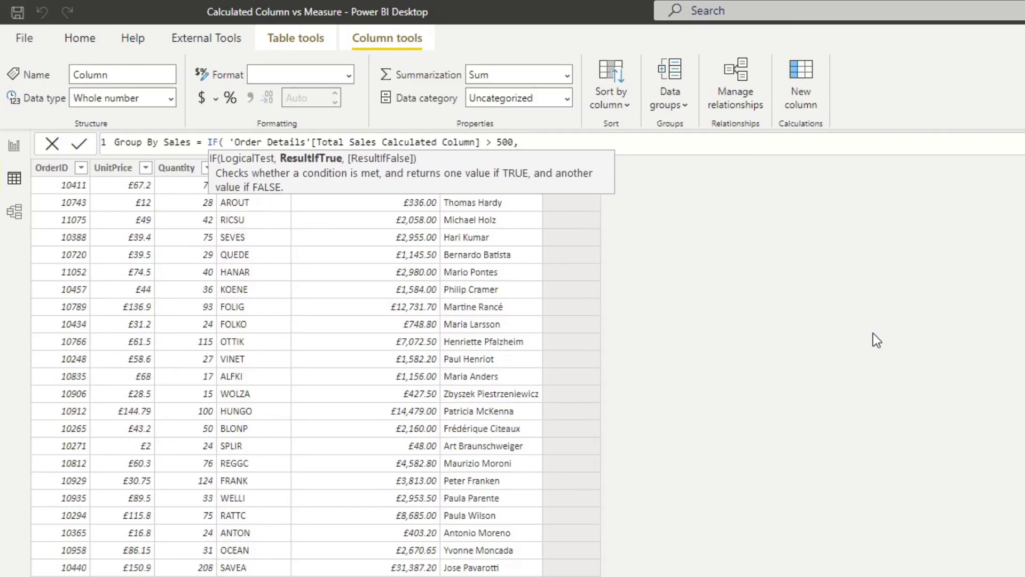
{"action": "type", "text": "\"High\", \"Low\")"}
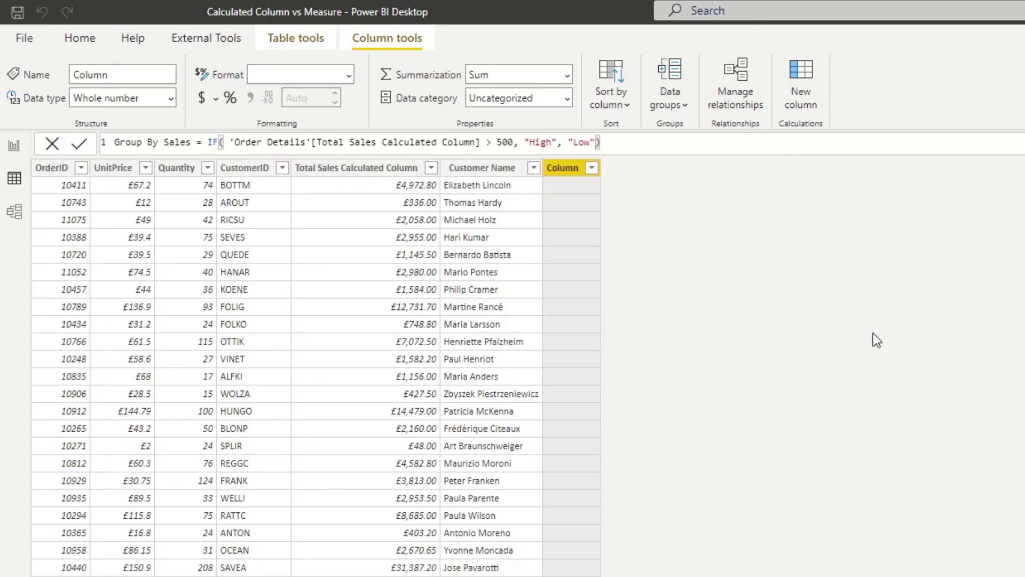
{"action": "key", "text": "Return"}
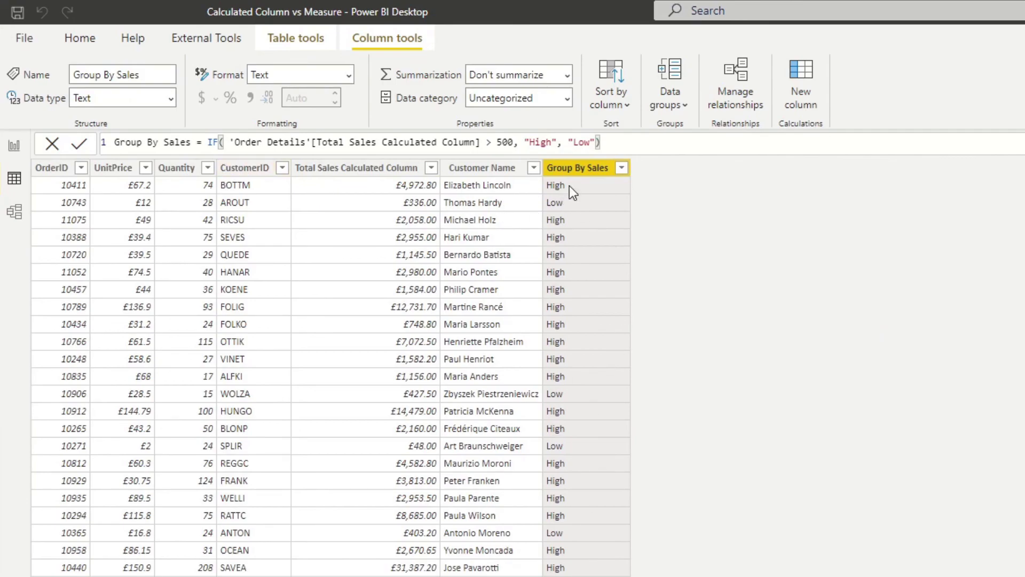
Add a Group By Sales slicer beside the cards and select High, dropping both totals to £3.60K
{"action": "left_click", "coordinate": [299, 204]}
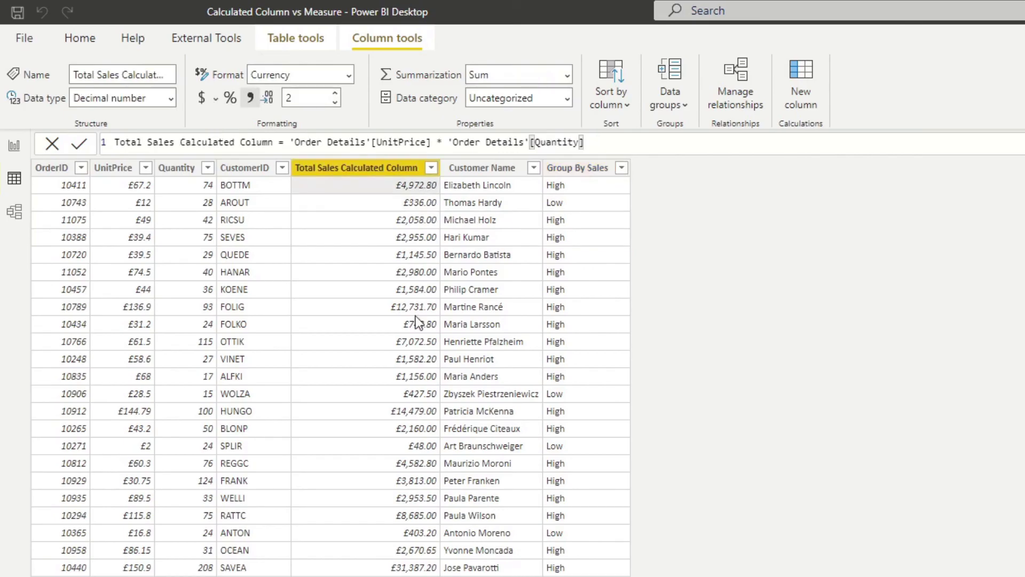
{"action": "left_click", "coordinate": [15, 147]}
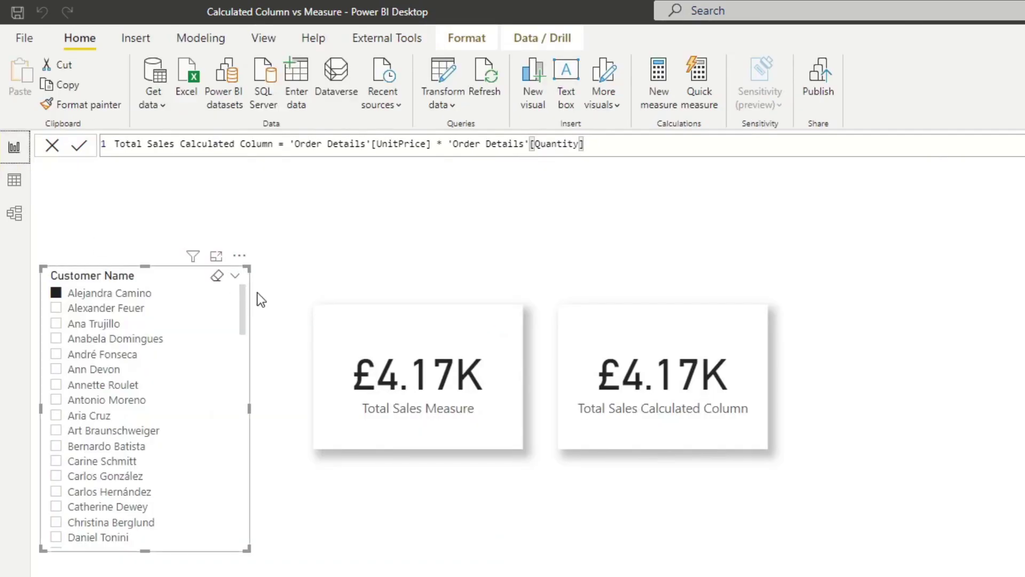
{"action": "left_click", "coordinate": [418, 541]}
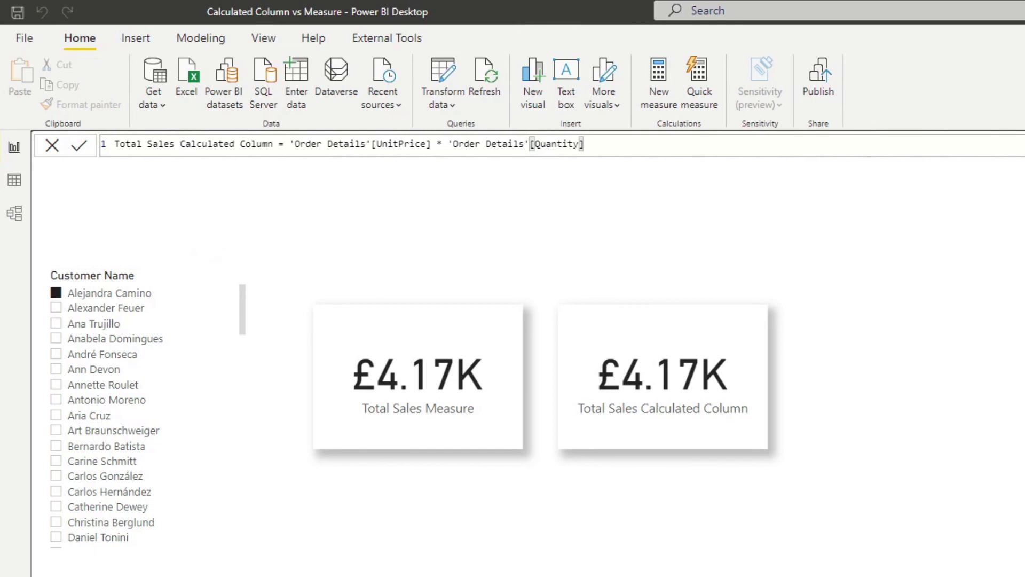
{"action": "left_click", "coordinate": [857, 545]}
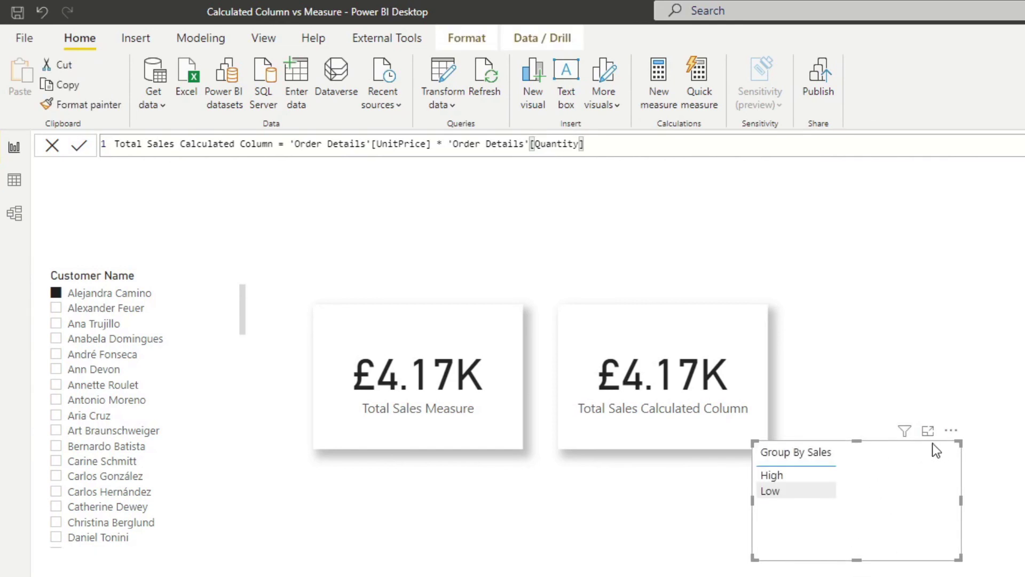
{"action": "left_click_drag", "start_coordinate": [905, 443], "coordinate": [965, 373]}
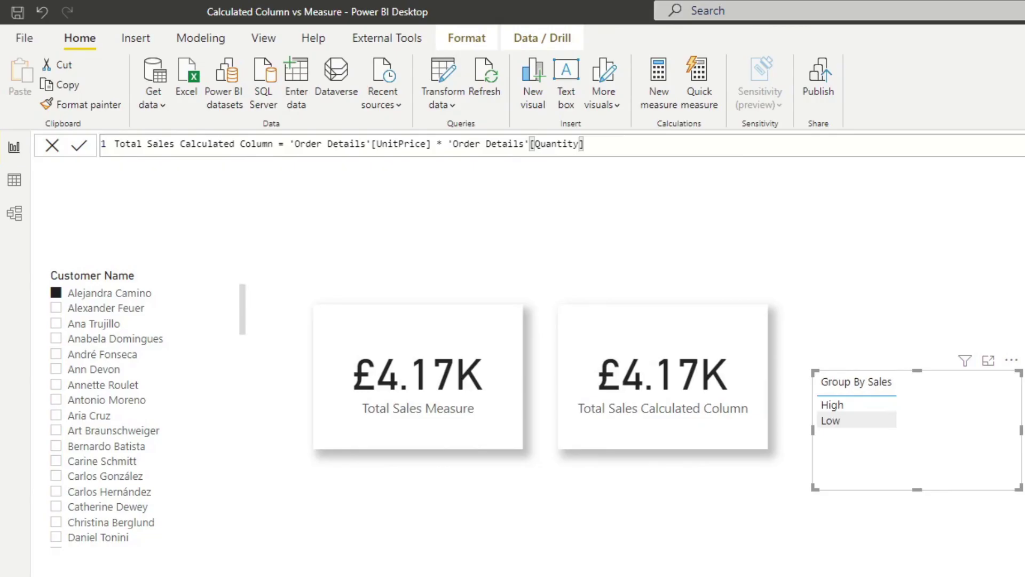
{"action": "left_click", "coordinate": [850, 397]}
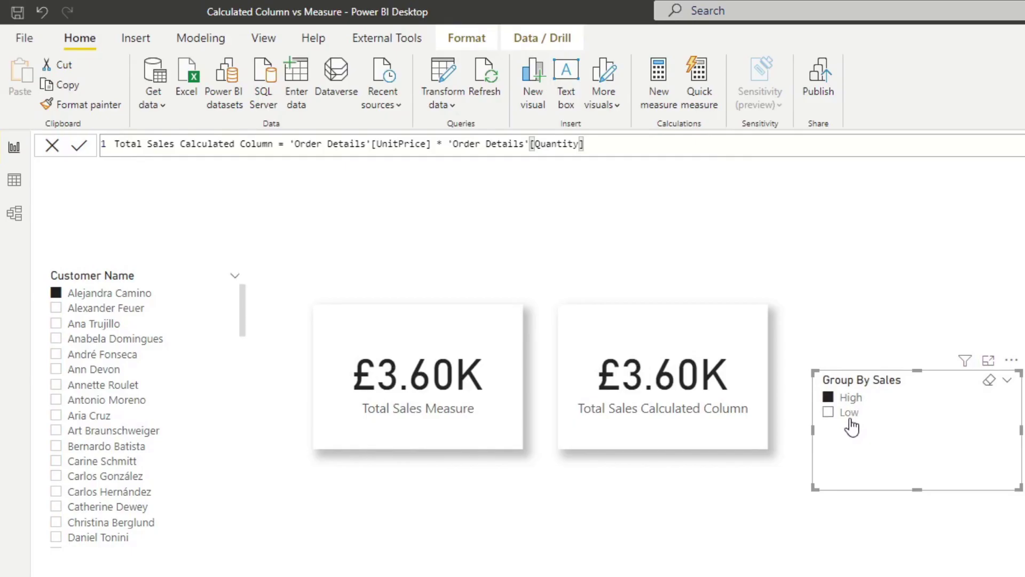